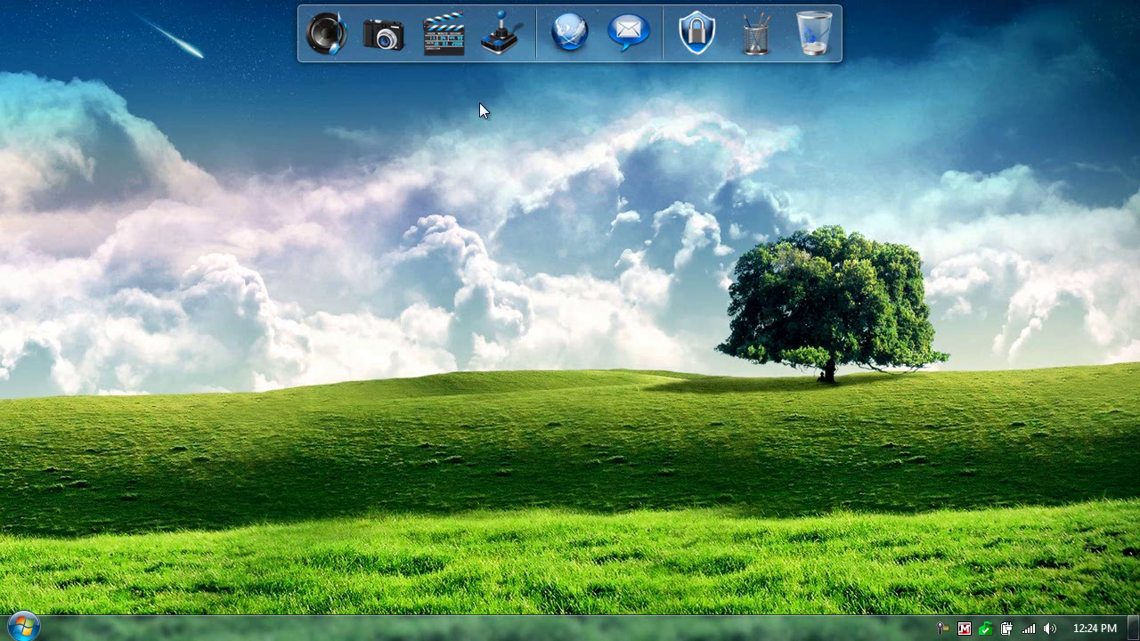
Open the launcher's video programs group to reach WinX DVD Ripper Platinum
left_click(445, 40)
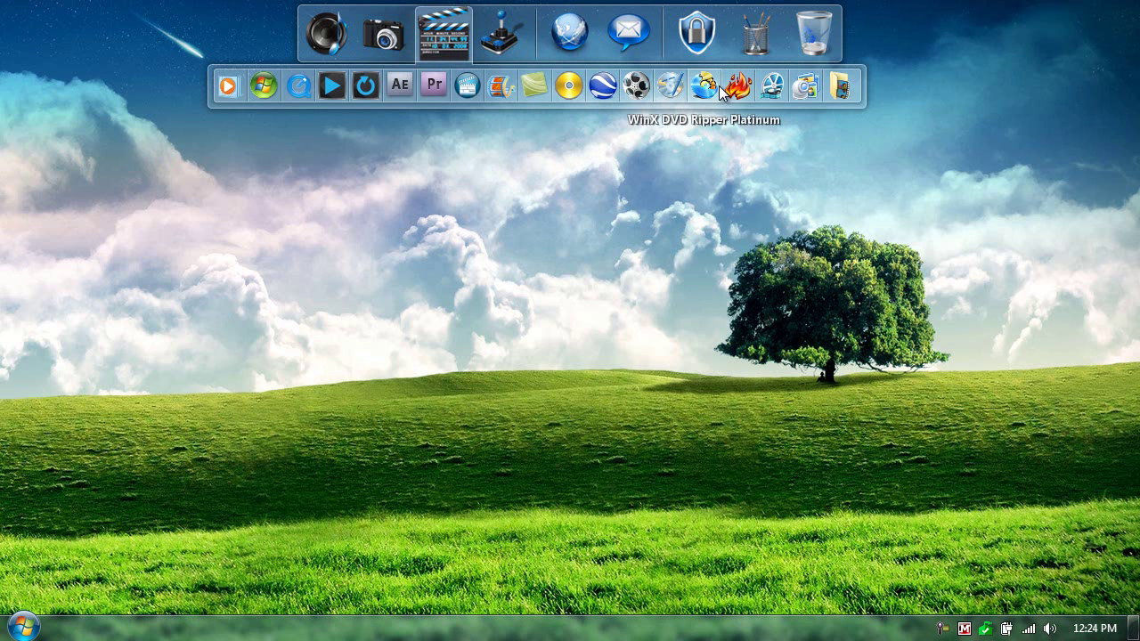
Launch WinX DVD Ripper Platinum and decline the latest-version update check
left_click(720, 91)
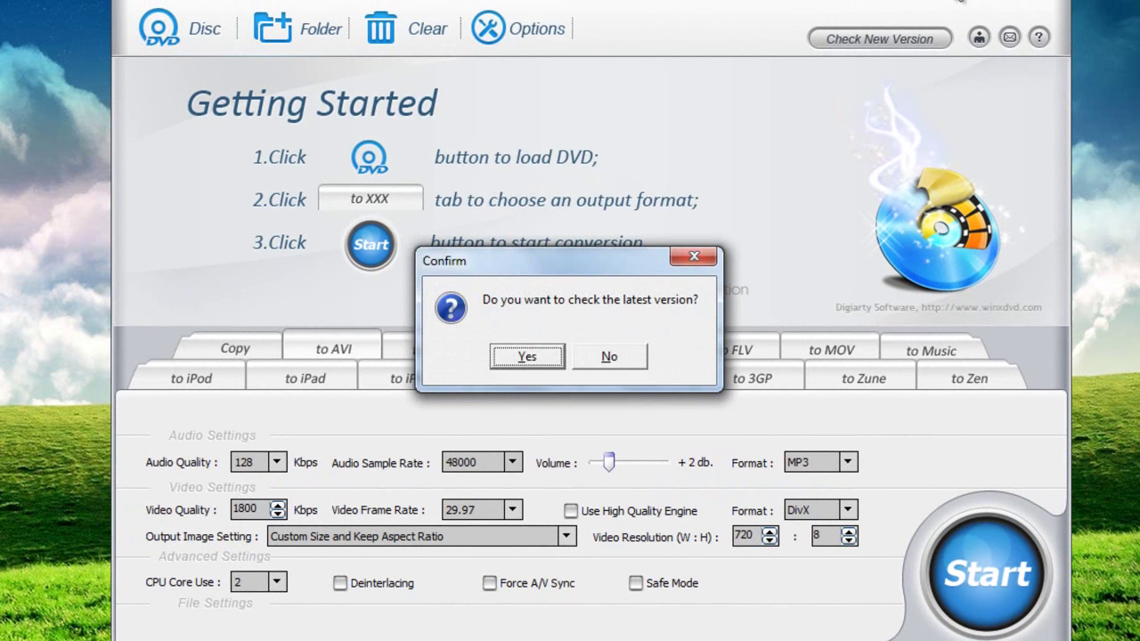
left_click(596, 365)
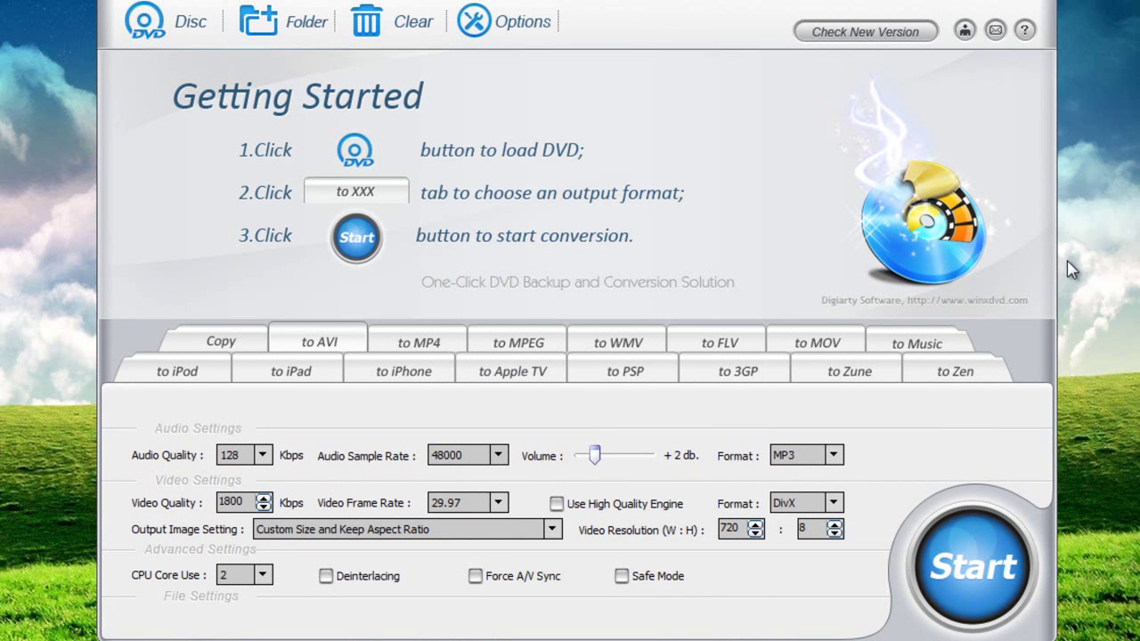
Load the TRON_LEGACY DVD and preview Title1 (02:05:01), scrolling the title list
left_click(187, 34)
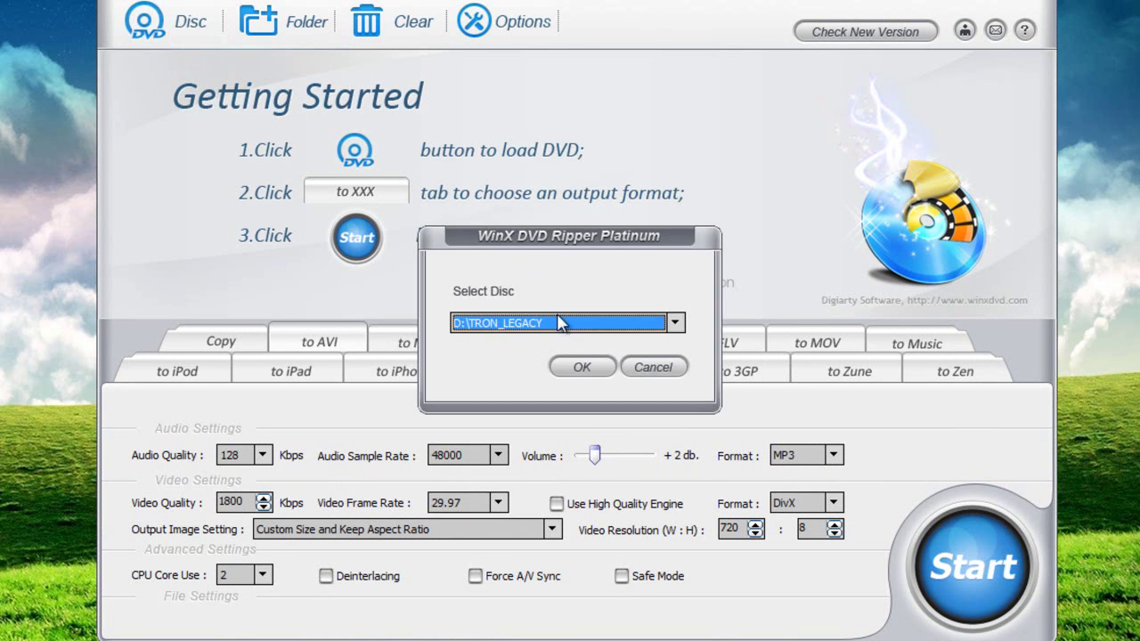
left_click(580, 367)
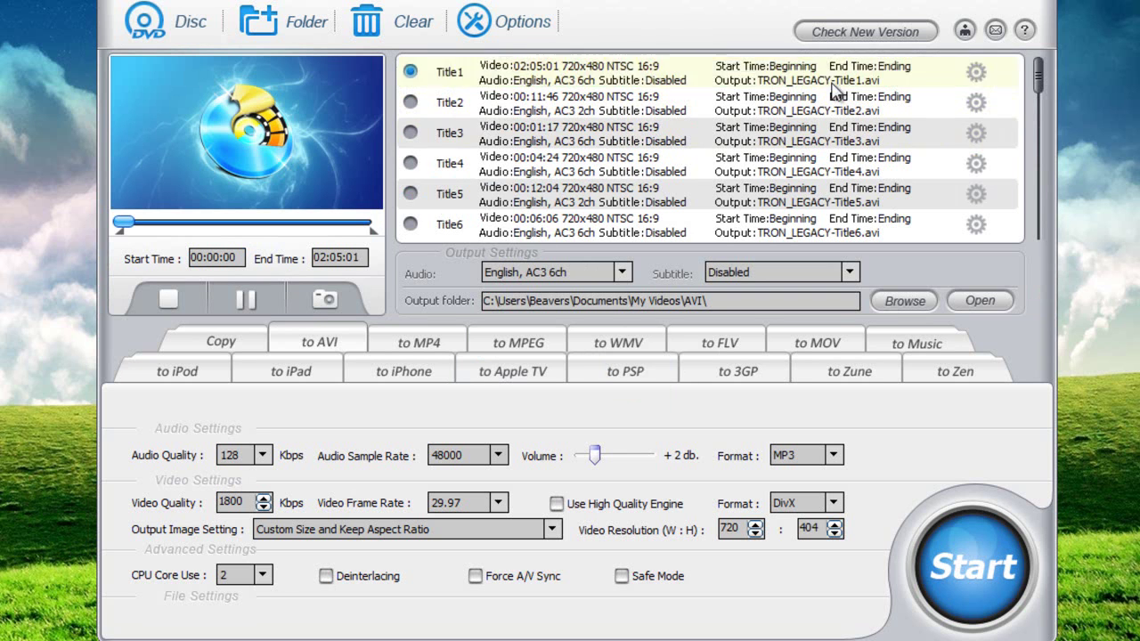
left_click(661, 69)
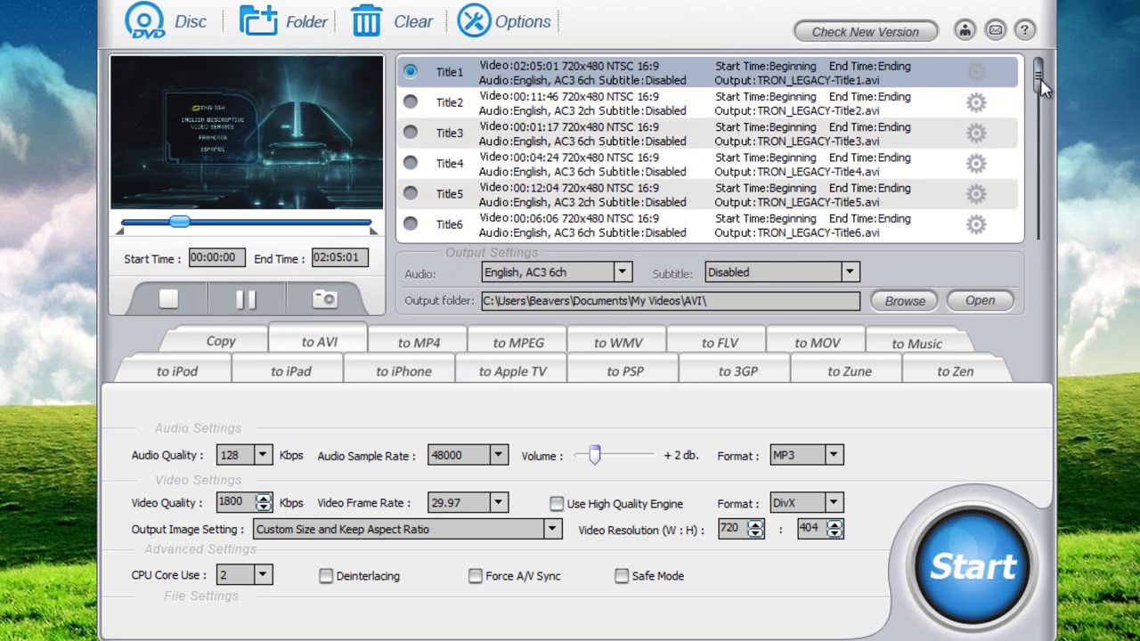
left_click_drag(1040, 79, 1064, 80)
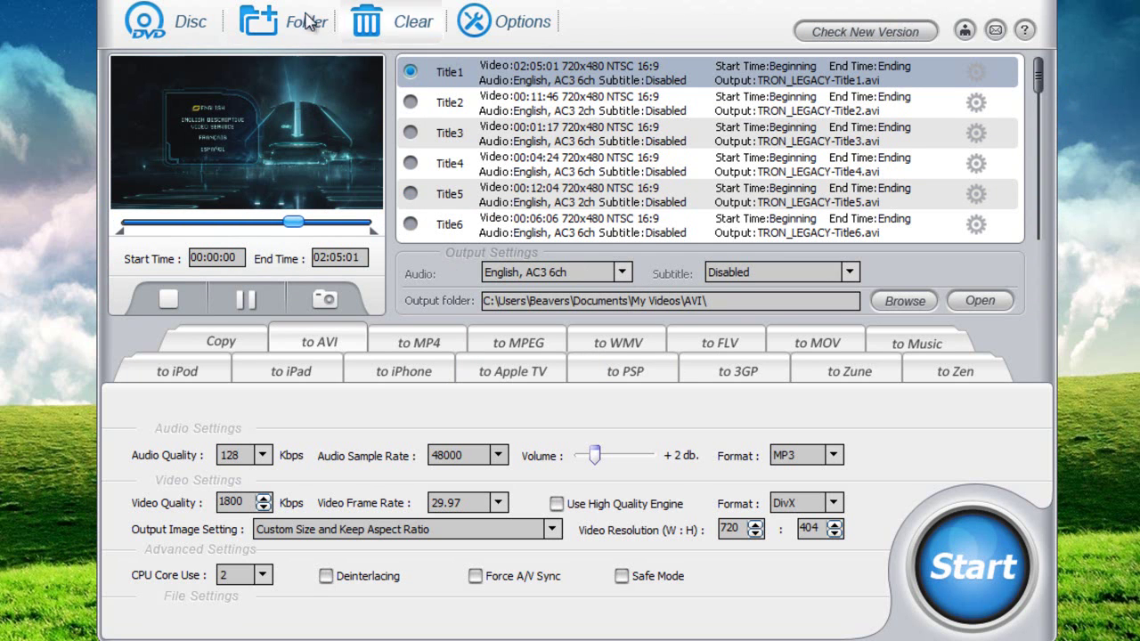
Review the Profile, Output Type, Target File Name and General options, closing without changes
left_click(504, 34)
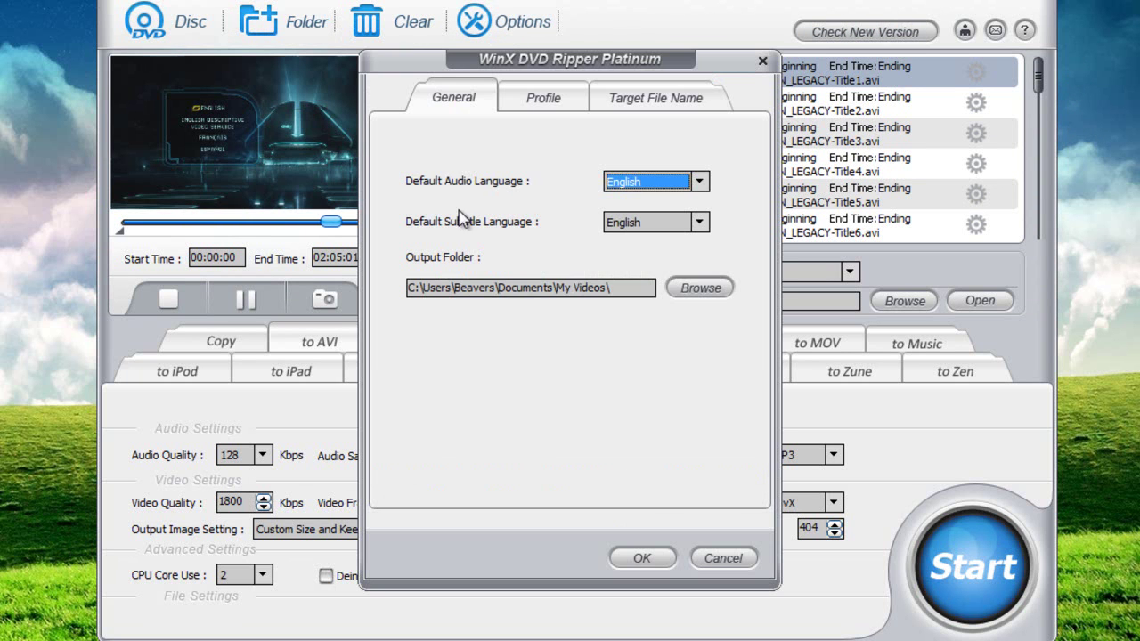
left_click(544, 99)
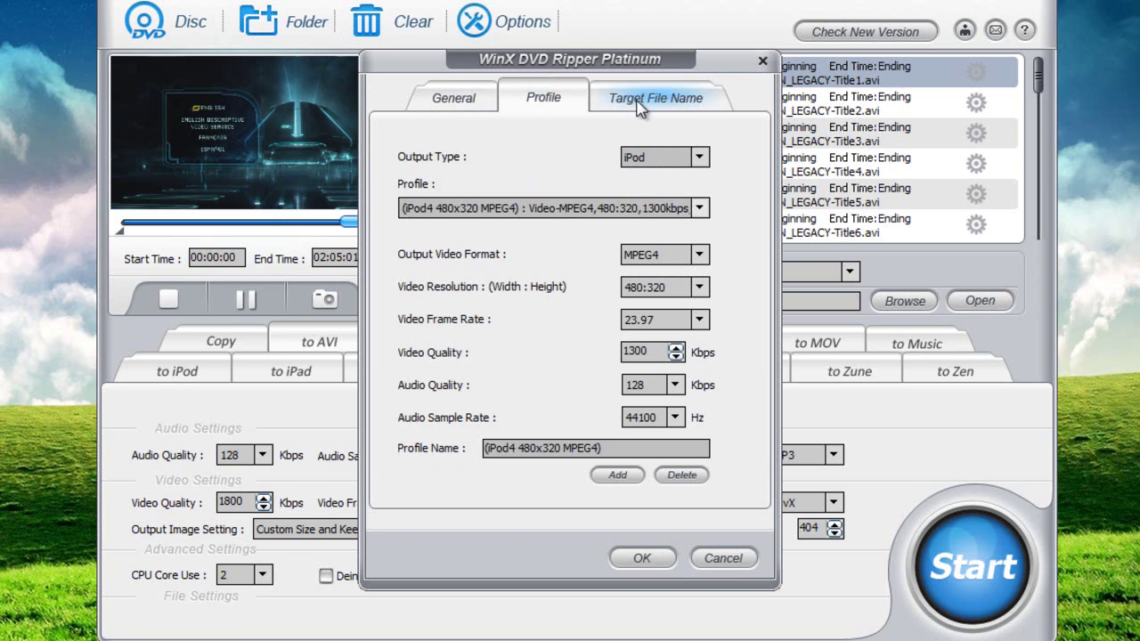
left_click(700, 161)
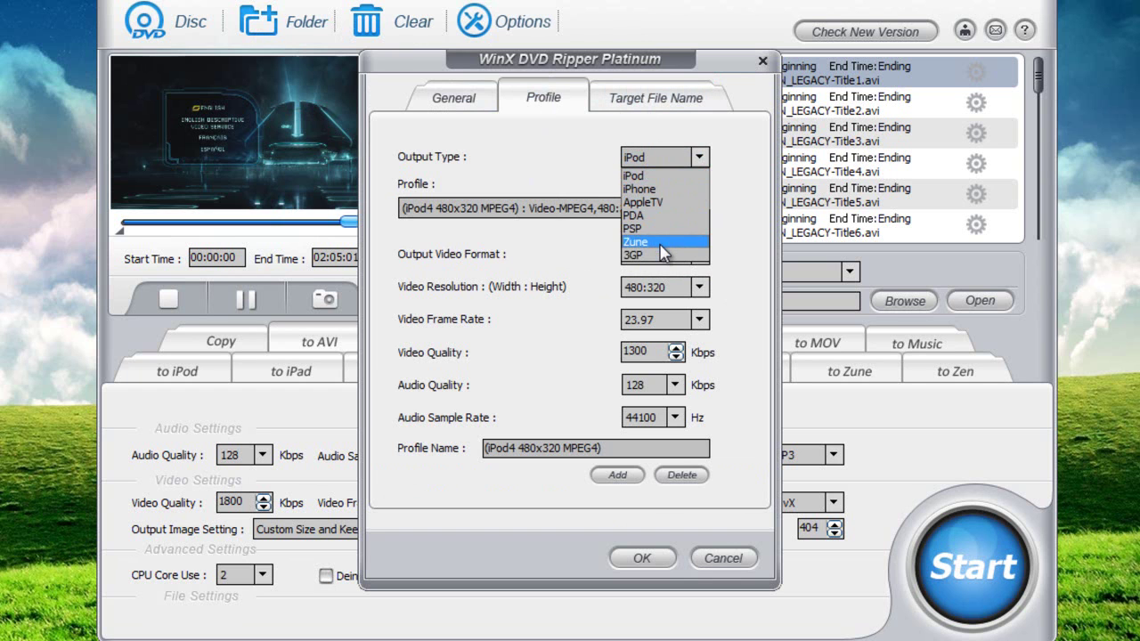
left_click(552, 169)
left_click(652, 102)
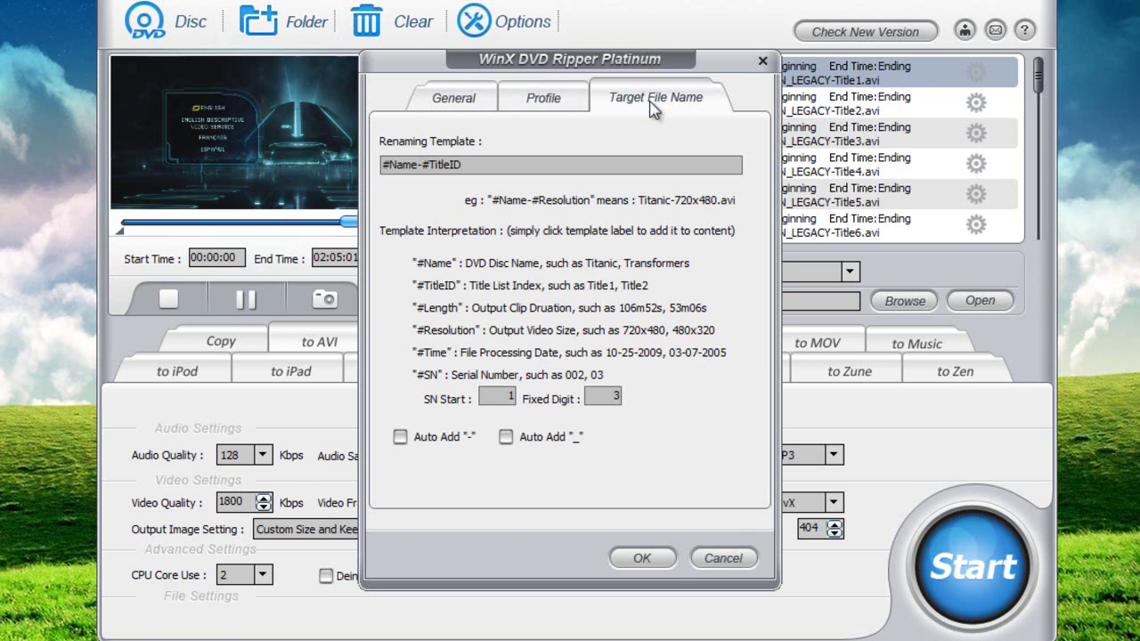
left_click(449, 96)
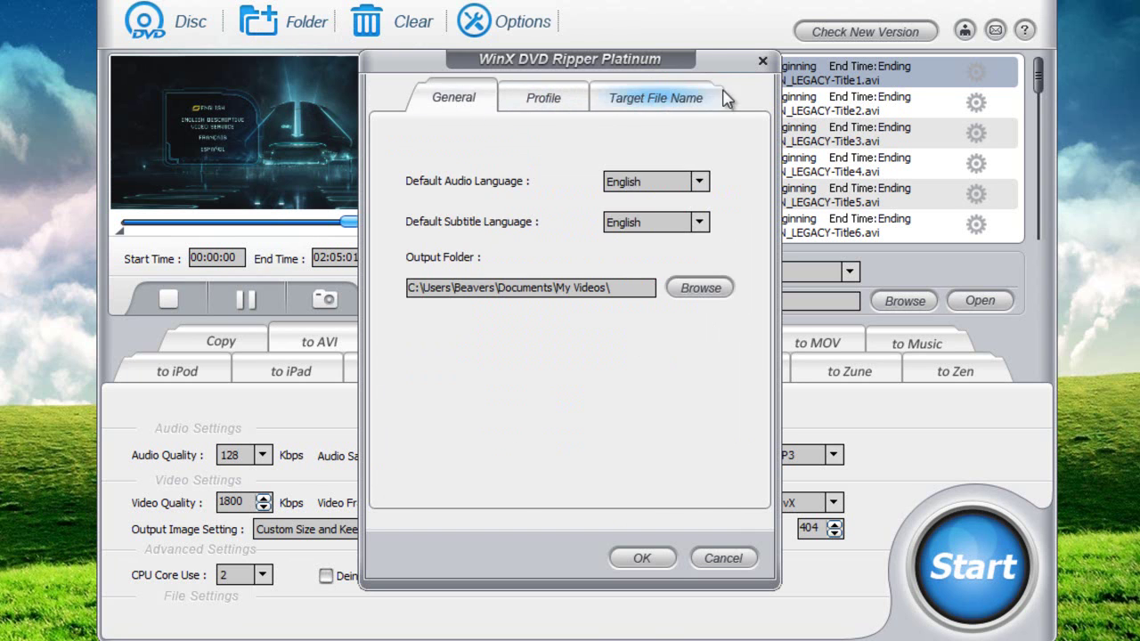
left_click(763, 61)
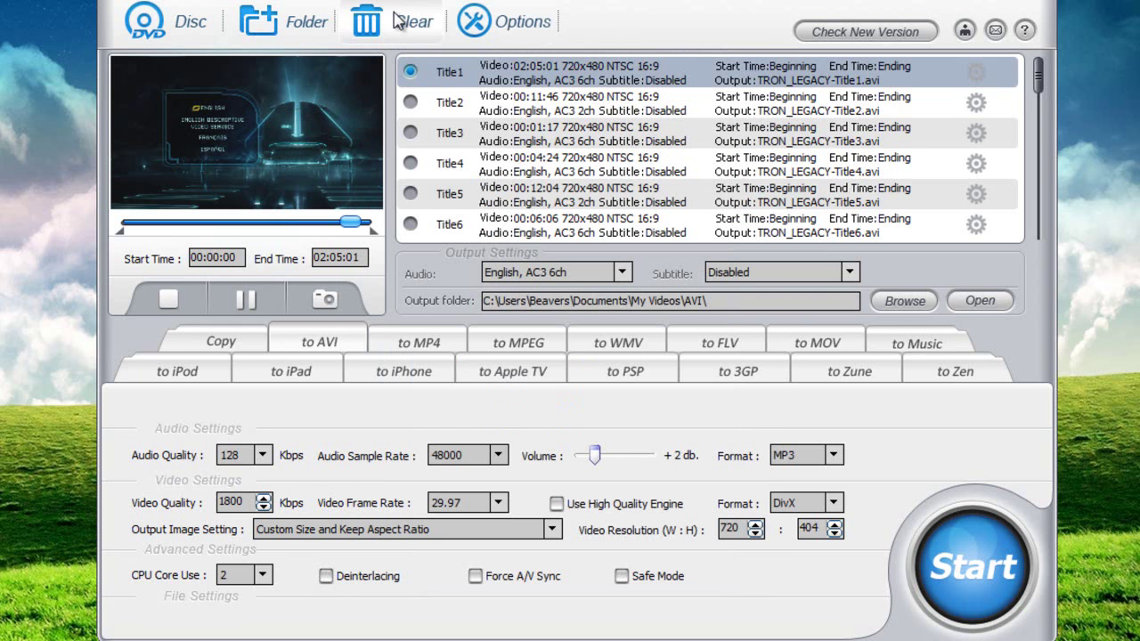
Switch output to WMV with 128 Kbps audio, 2 CPU cores and High Quality Engine on
left_click(263, 456)
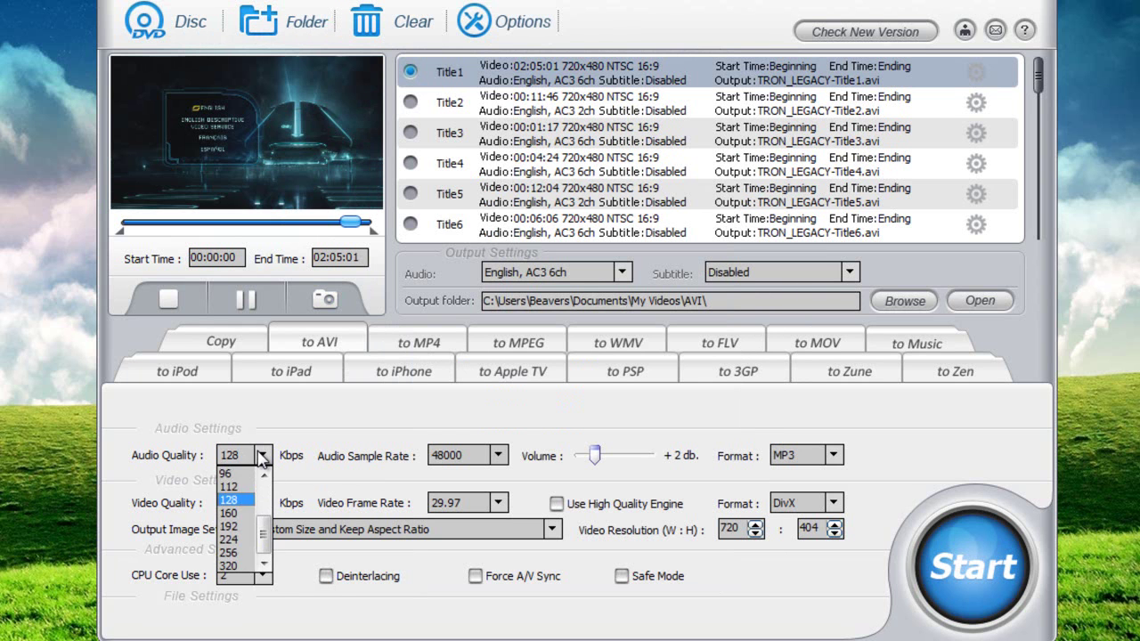
left_click(303, 430)
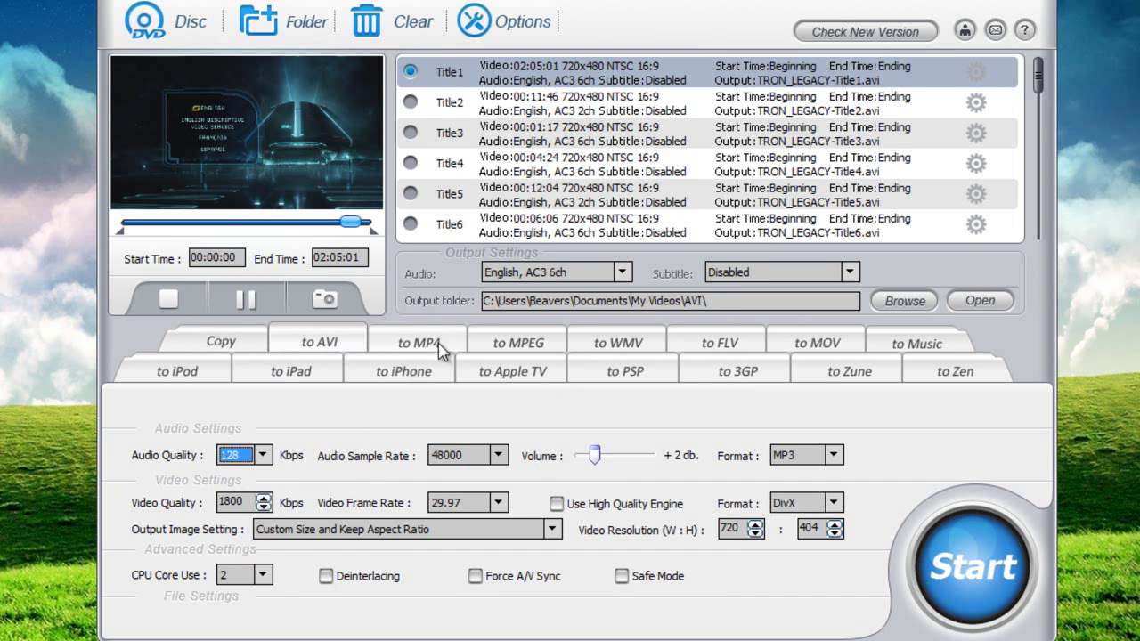
left_click(621, 344)
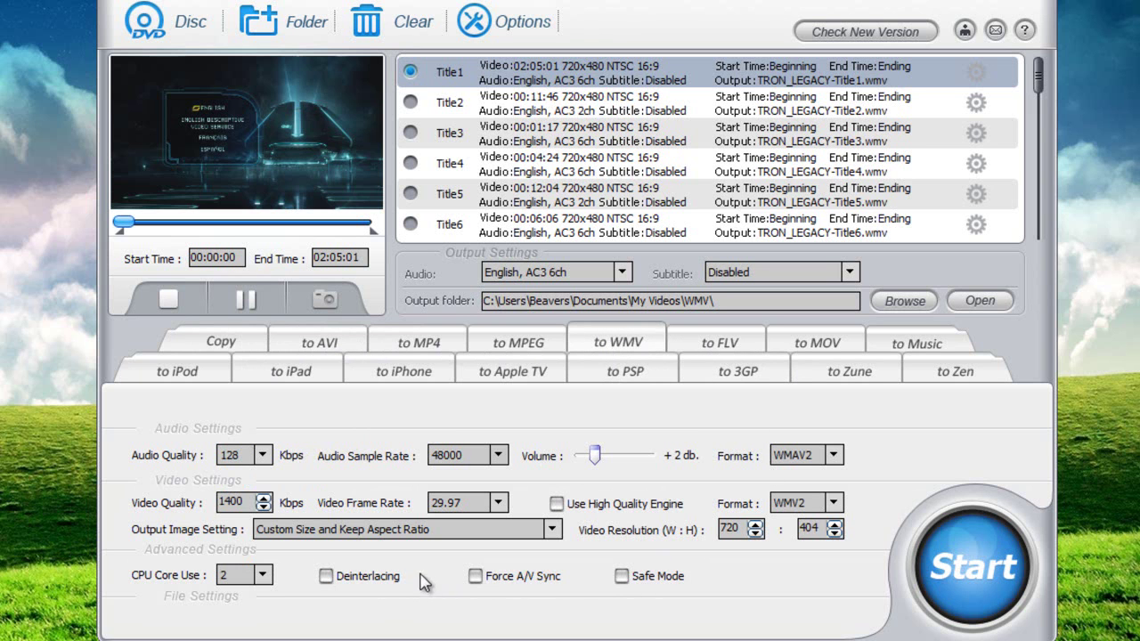
left_click(263, 576)
left_click(265, 577)
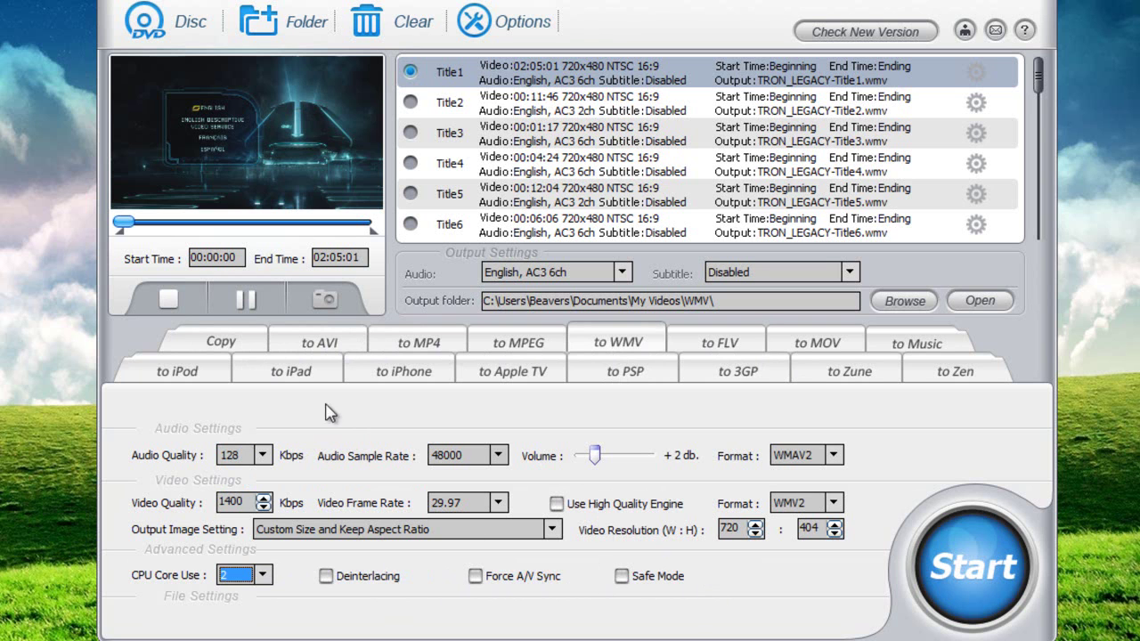
left_click(557, 505)
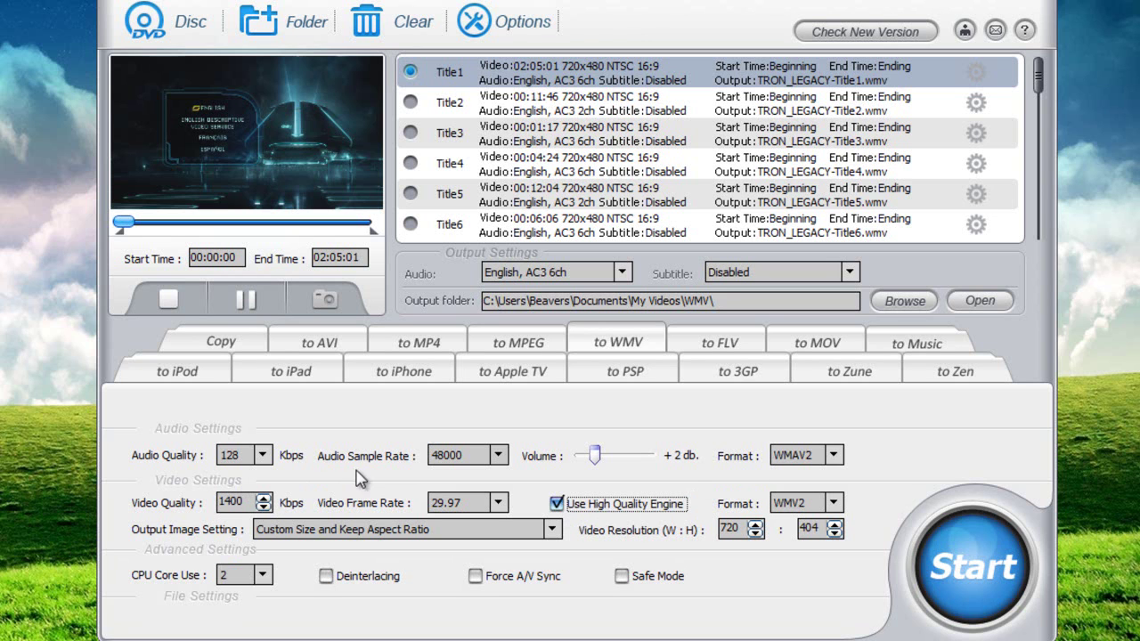
left_click(403, 532)
left_click(402, 532)
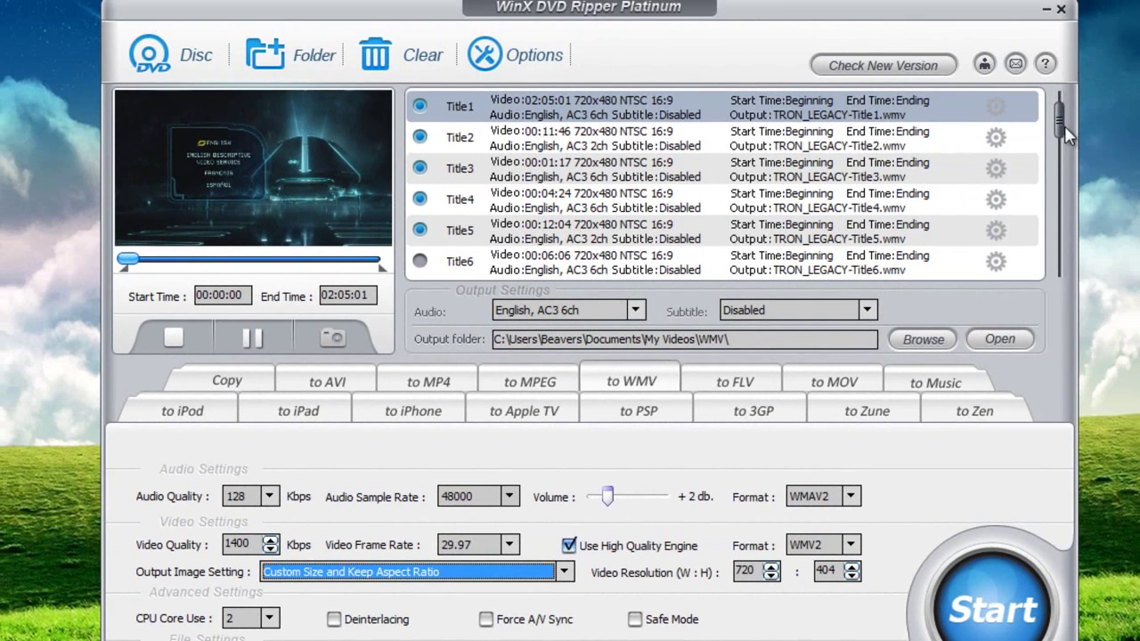
Tick Title6 through Title10 for conversion
left_click_drag(1064, 126, 1057, 182)
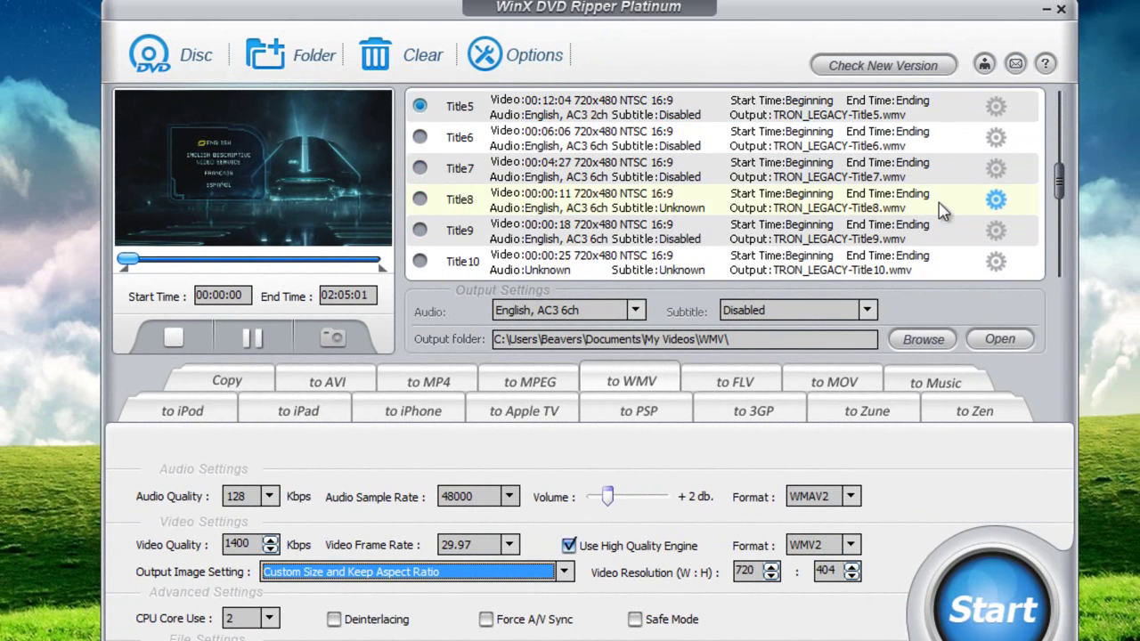
left_click(420, 136)
left_click(419, 167)
left_click(419, 199)
left_click(419, 230)
left_click(419, 261)
Tick Title11 through Title15 for ripping and return to the top of the list
left_click_drag(1058, 199, 1057, 275)
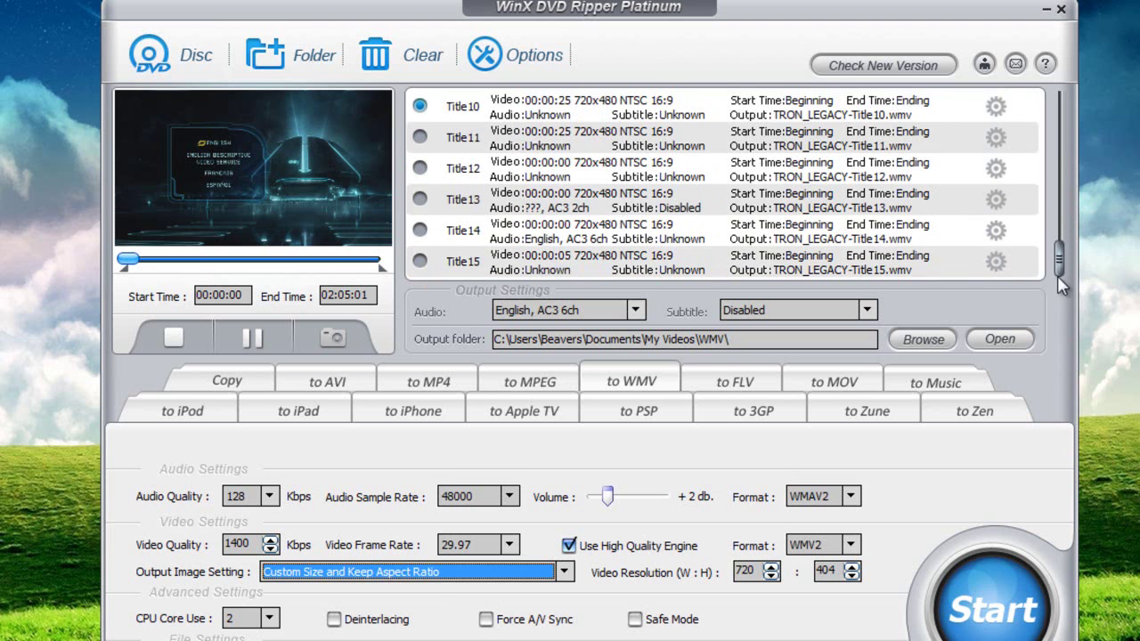
left_click(419, 136)
left_click(419, 167)
left_click(420, 199)
left_click(419, 230)
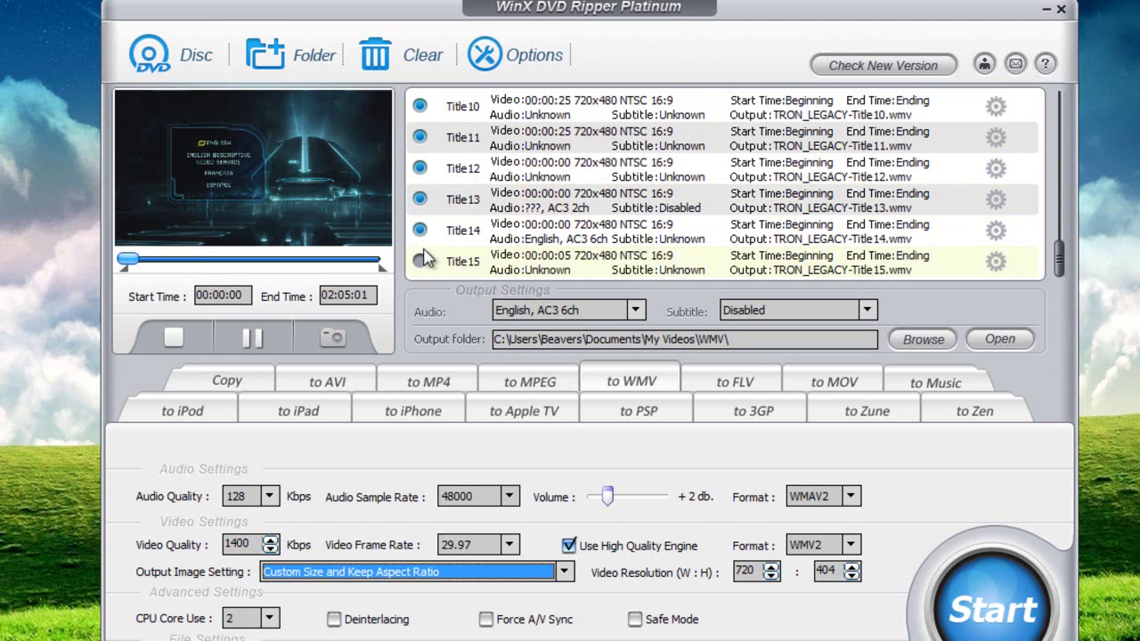
left_click(420, 261)
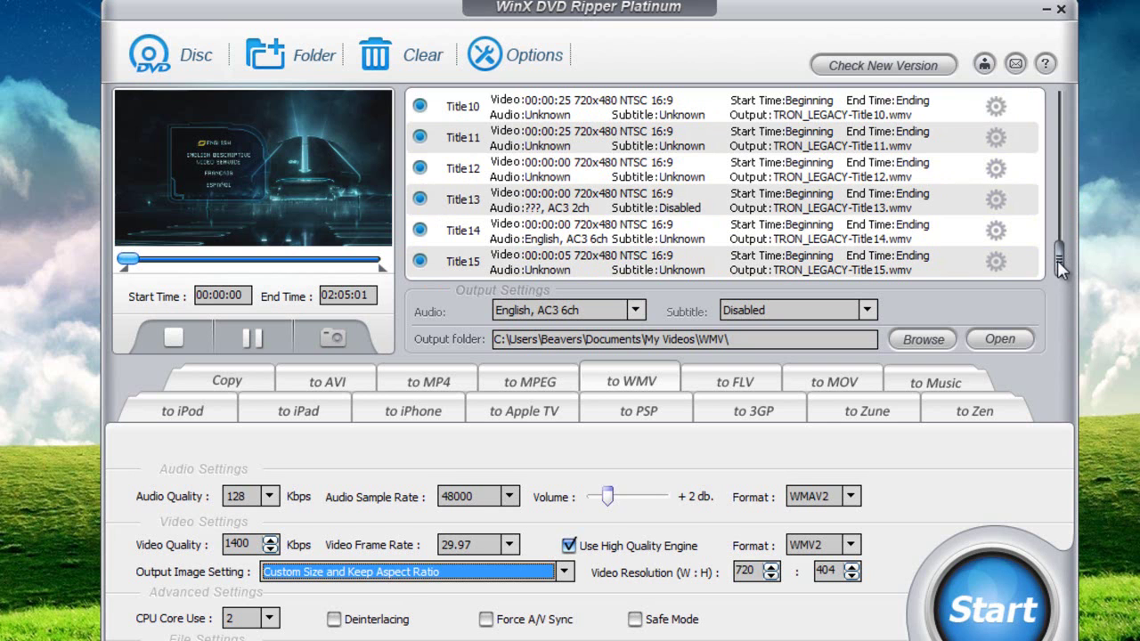
left_click_drag(1057, 260, 1050, 98)
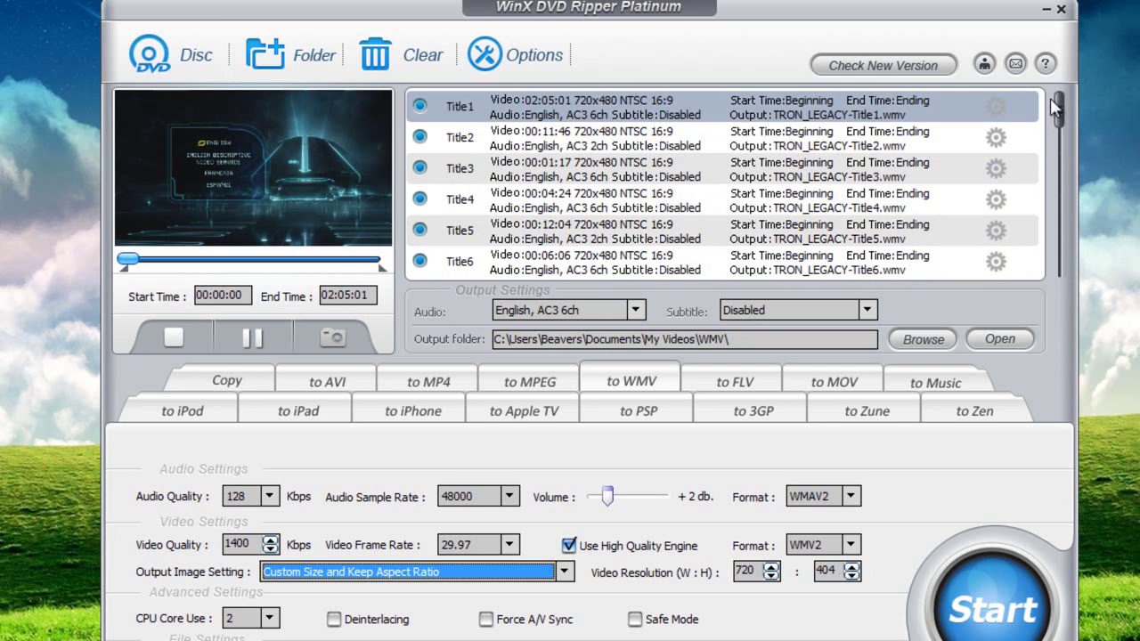
Set the output folder to the Desktop
left_click(917, 341)
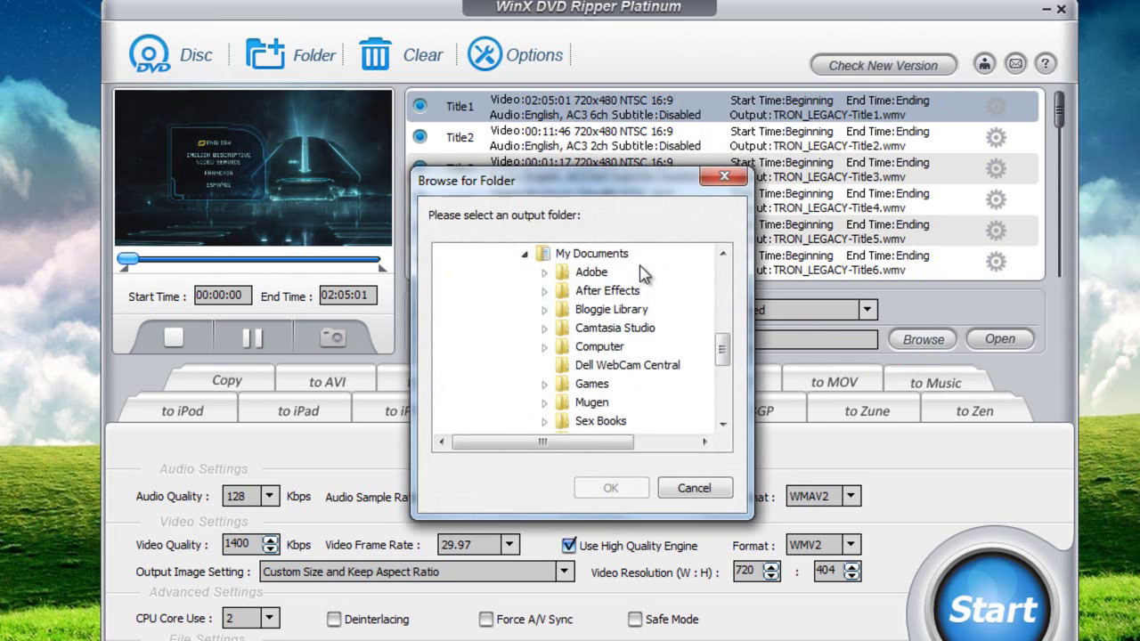
left_click_drag(722, 350, 725, 255)
left_click(495, 256)
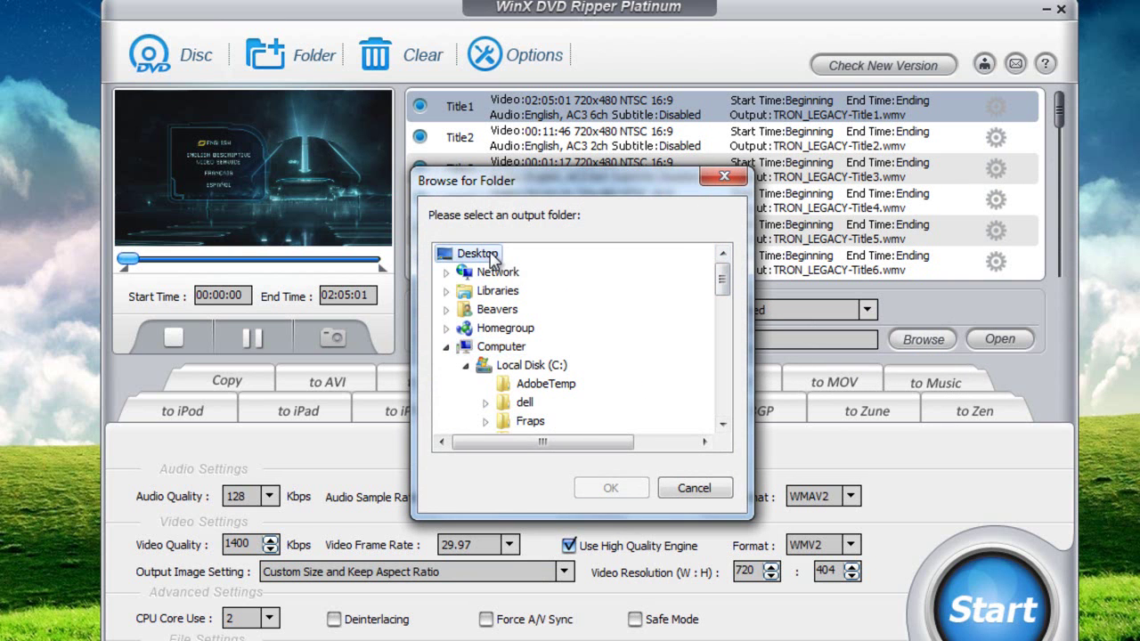
left_click(611, 488)
Keep subtitles Disabled and rip the ticked titles to WMV
left_click(813, 307)
left_click(813, 307)
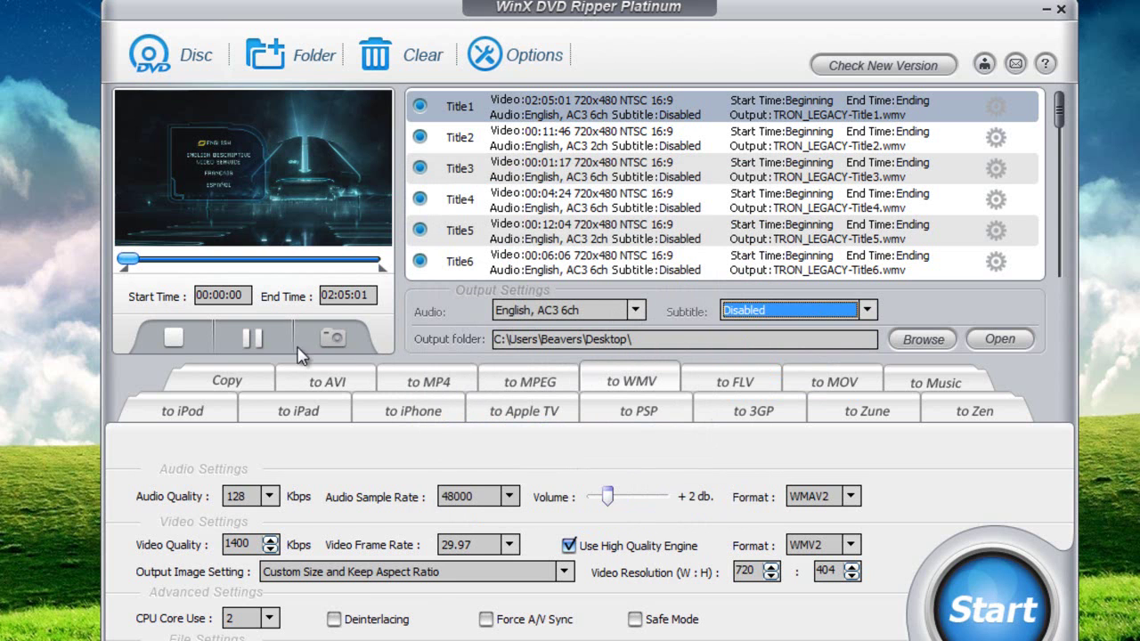
left_click(998, 575)
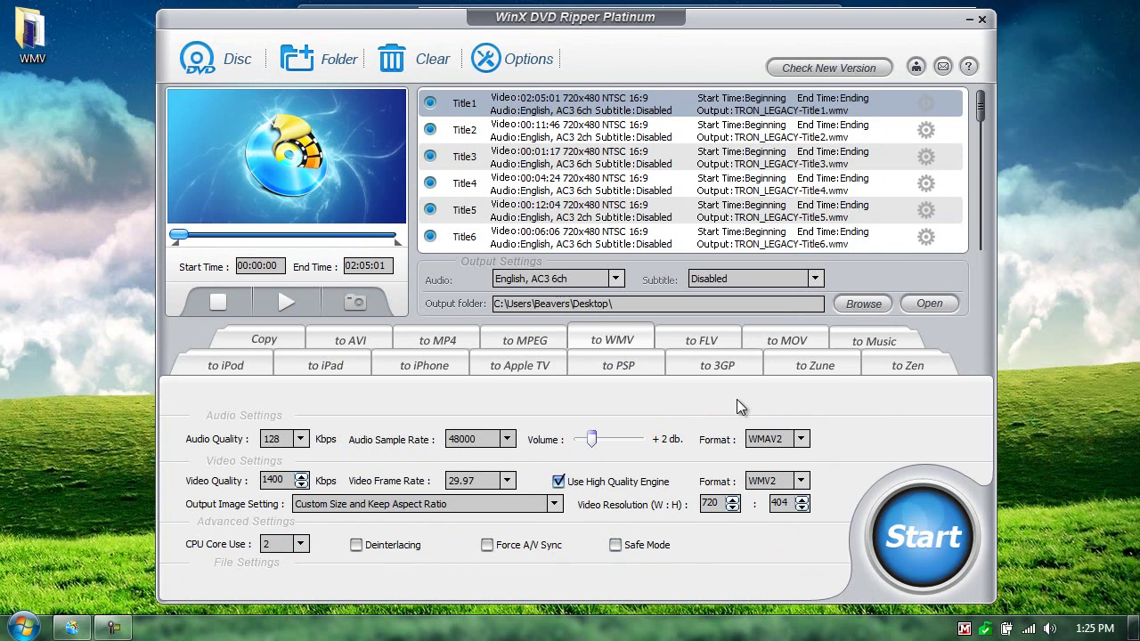
Open the desktop WMV folder and play TRON_LEGACY-Title1
double_click(32, 55)
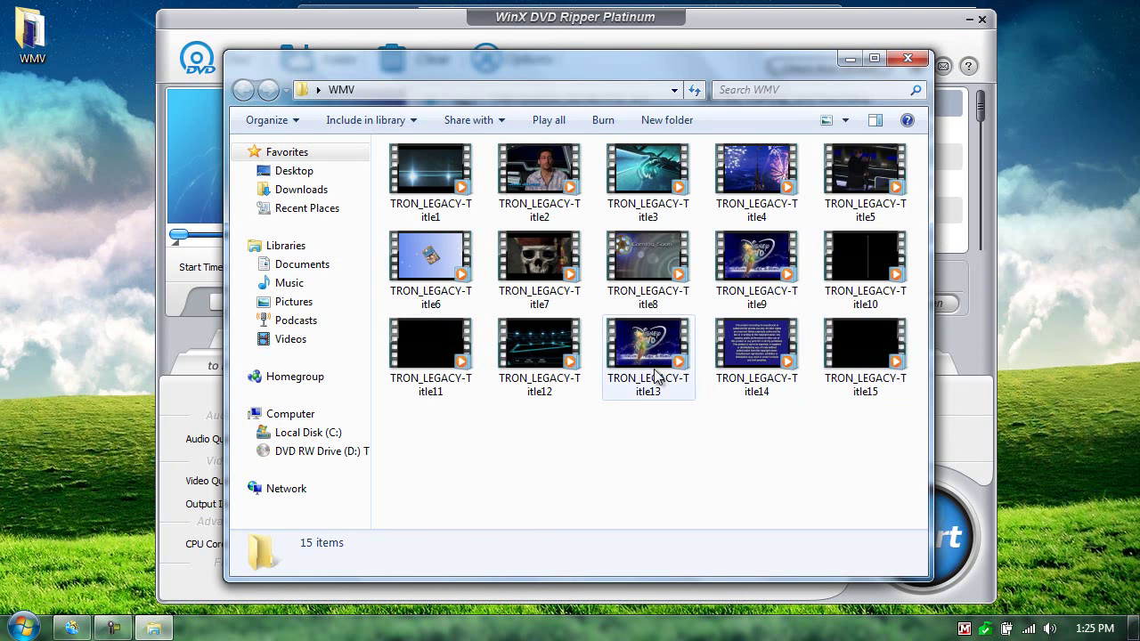
left_click(456, 184)
double_click(456, 184)
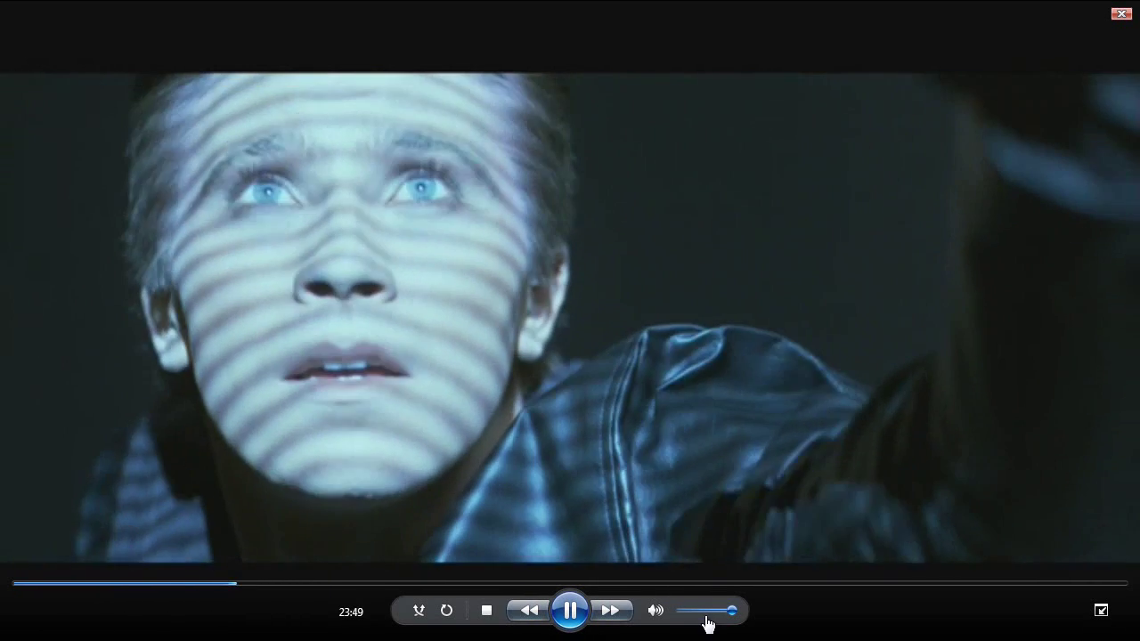
Lower the volume while TRON_LEGACY-Title1 plays in Windows Media Player
left_click(690, 611)
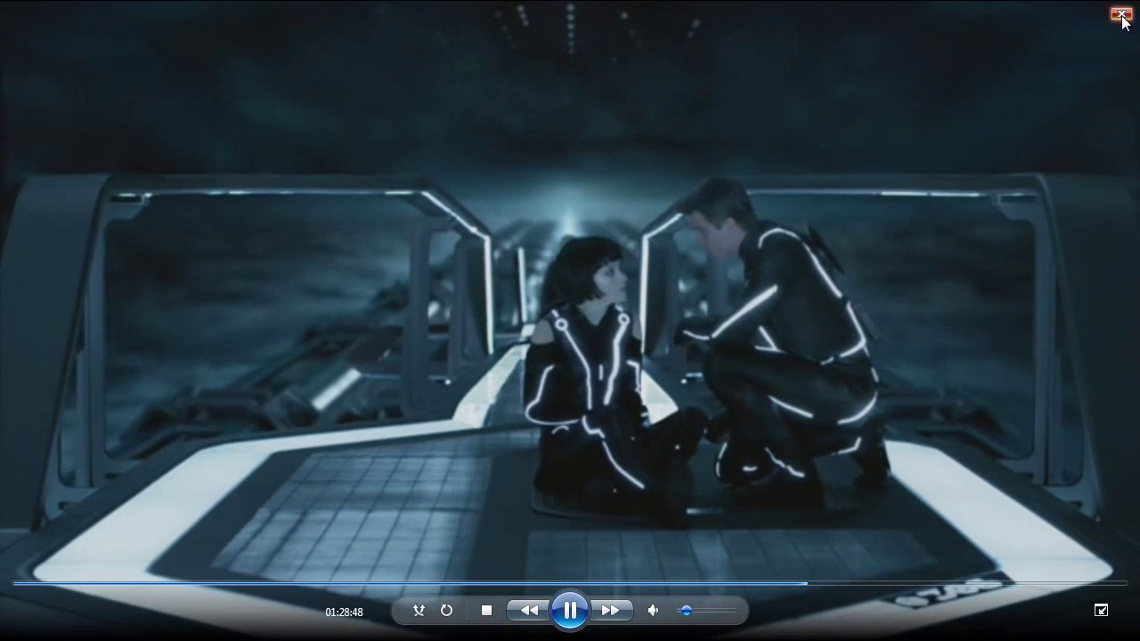
Close the video player, the WMV folder window and WinX DVD Ripper Platinum
left_click(1121, 13)
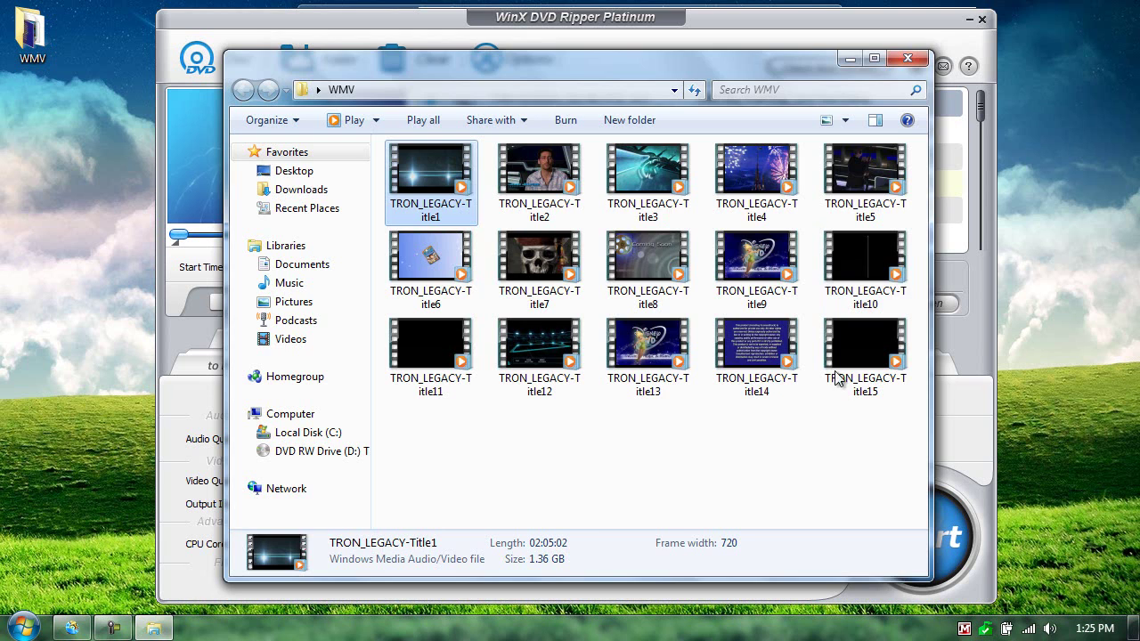
left_click(922, 58)
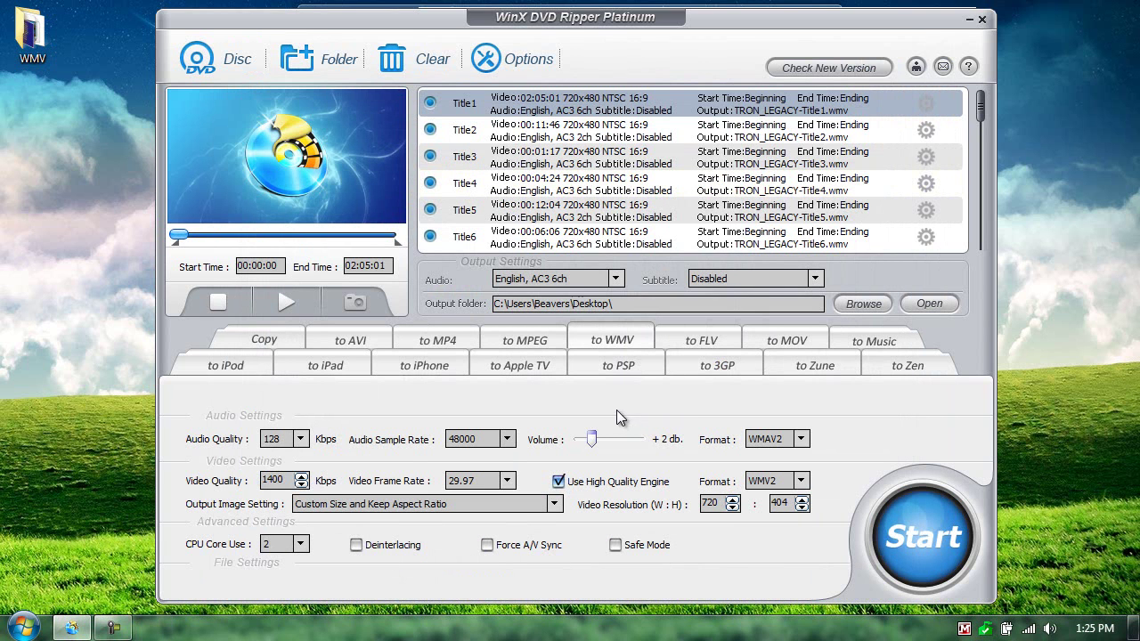
left_click(981, 18)
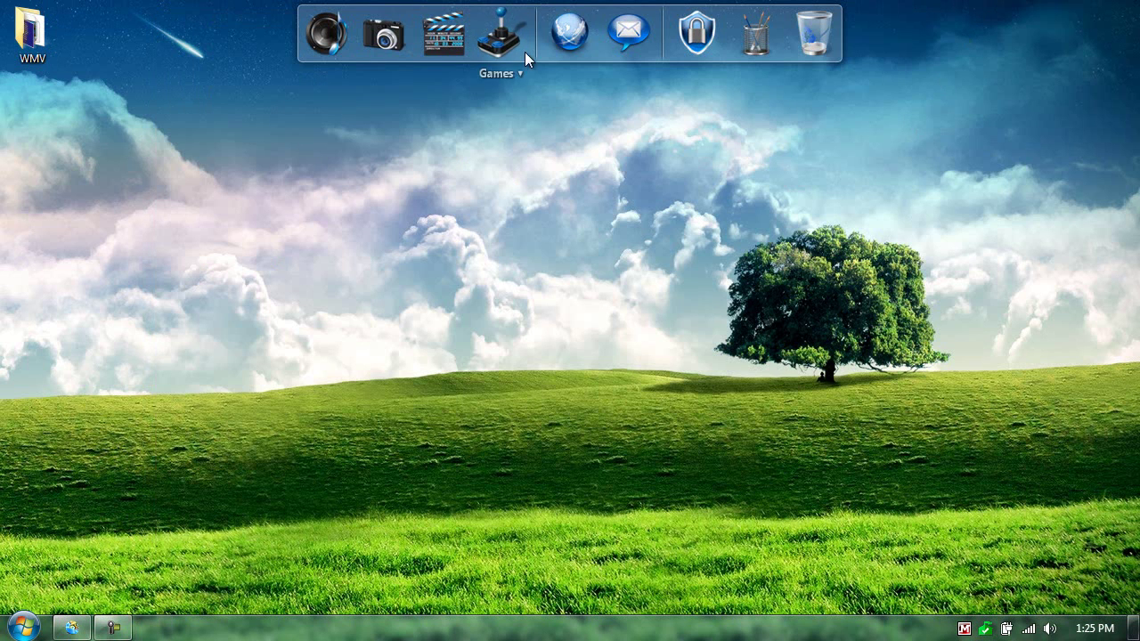
Launch Firefox and search Google for 'win x dvd ripper'
left_click(570, 33)
left_click(535, 85)
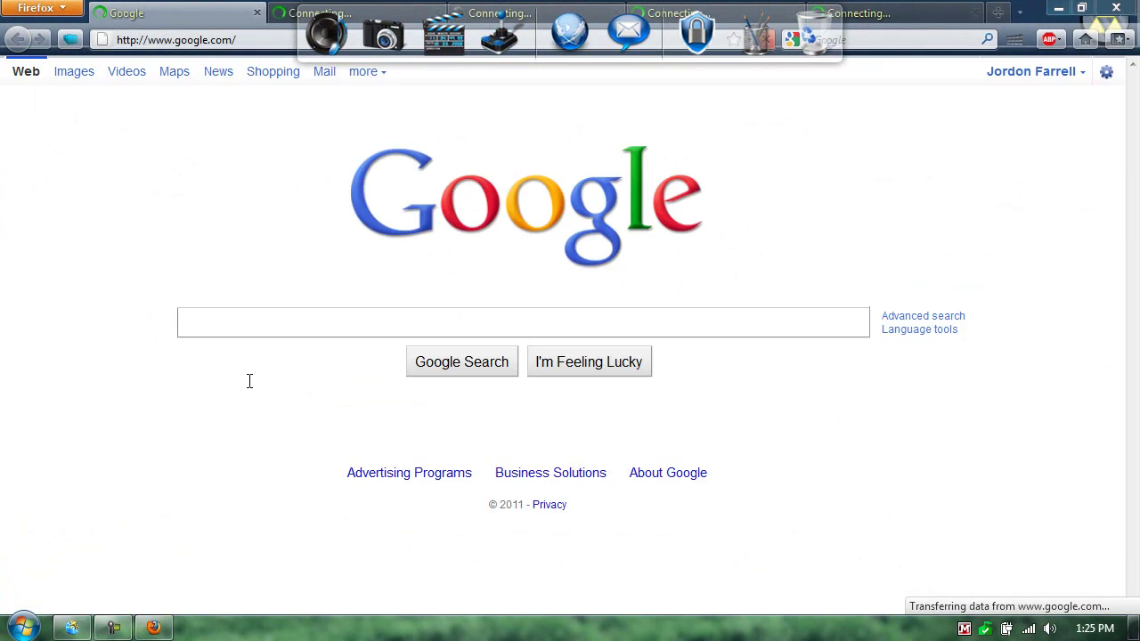
type("w")
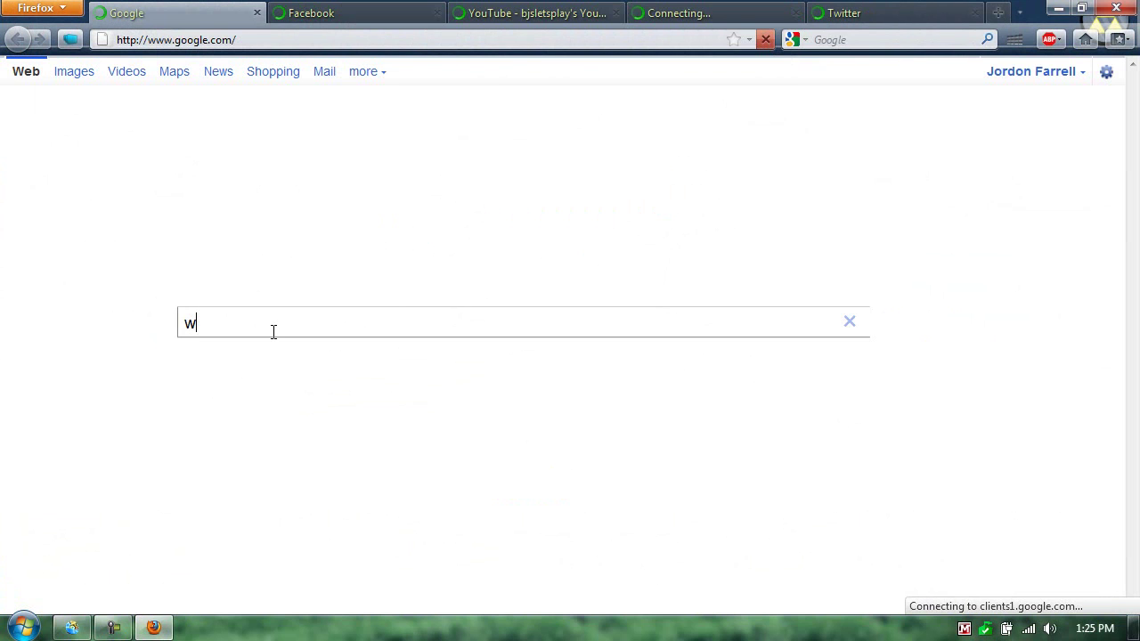
type("in x ")
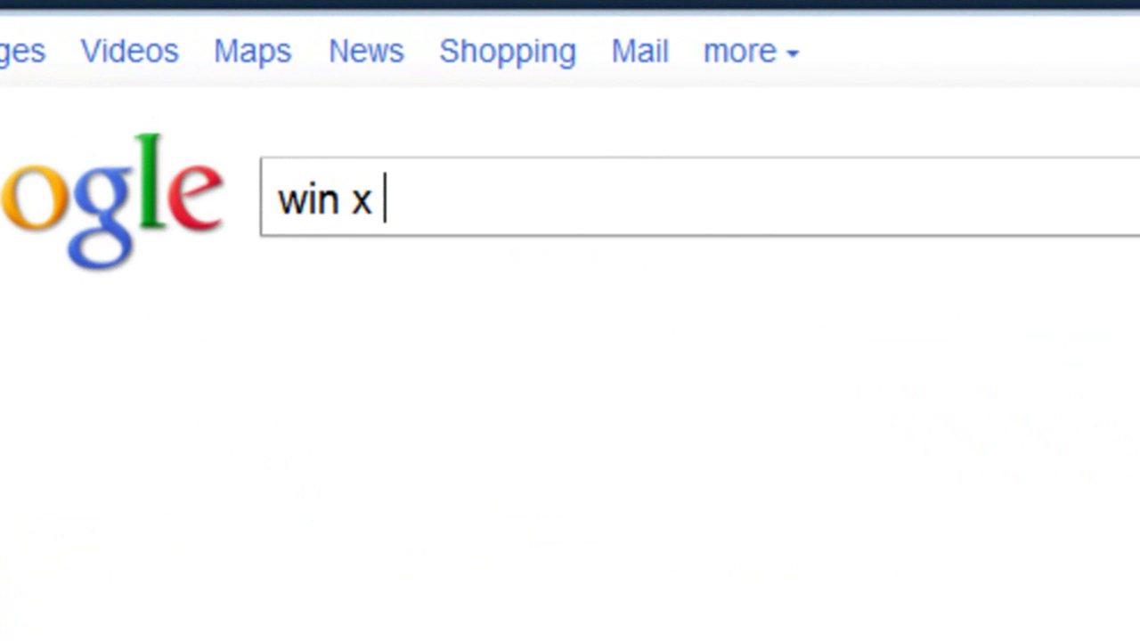
type("dvd ri")
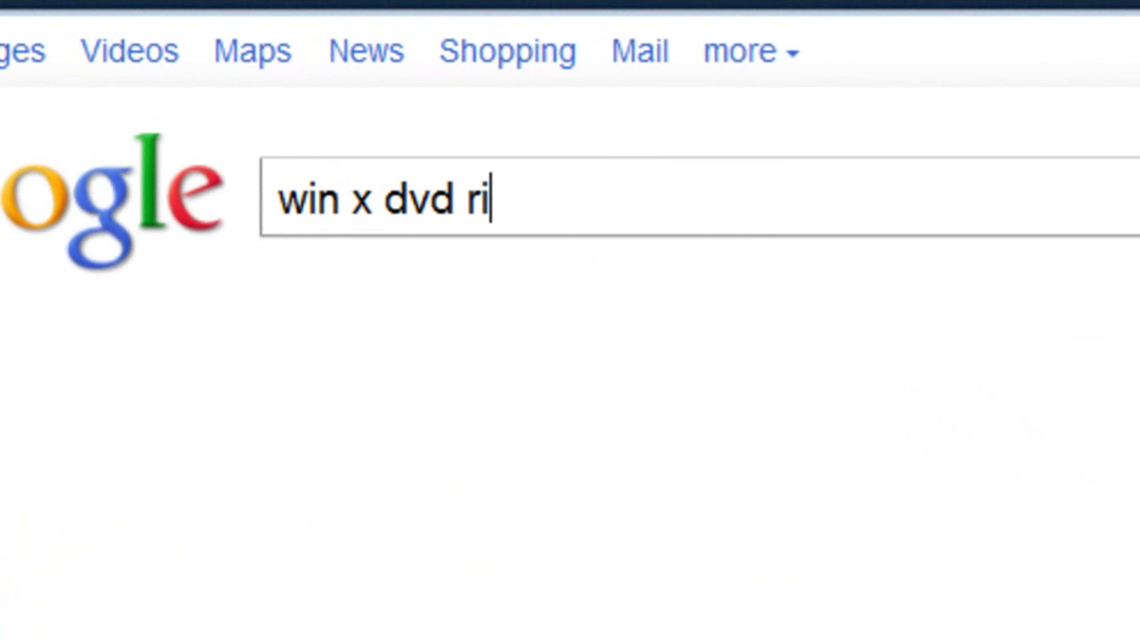
type("pper")
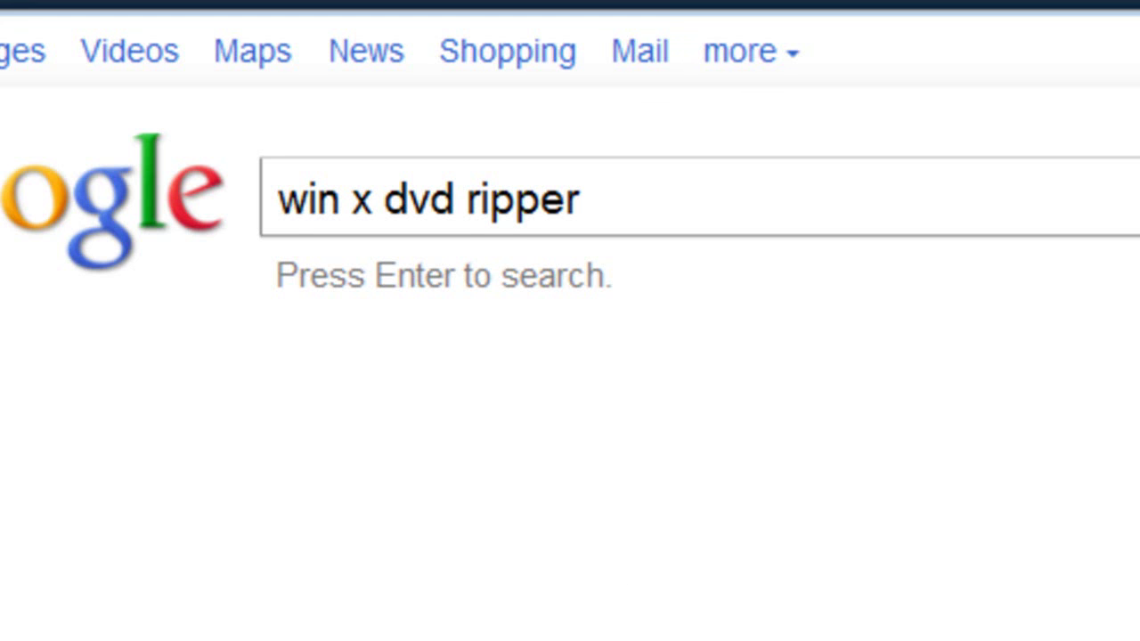
key("Return")
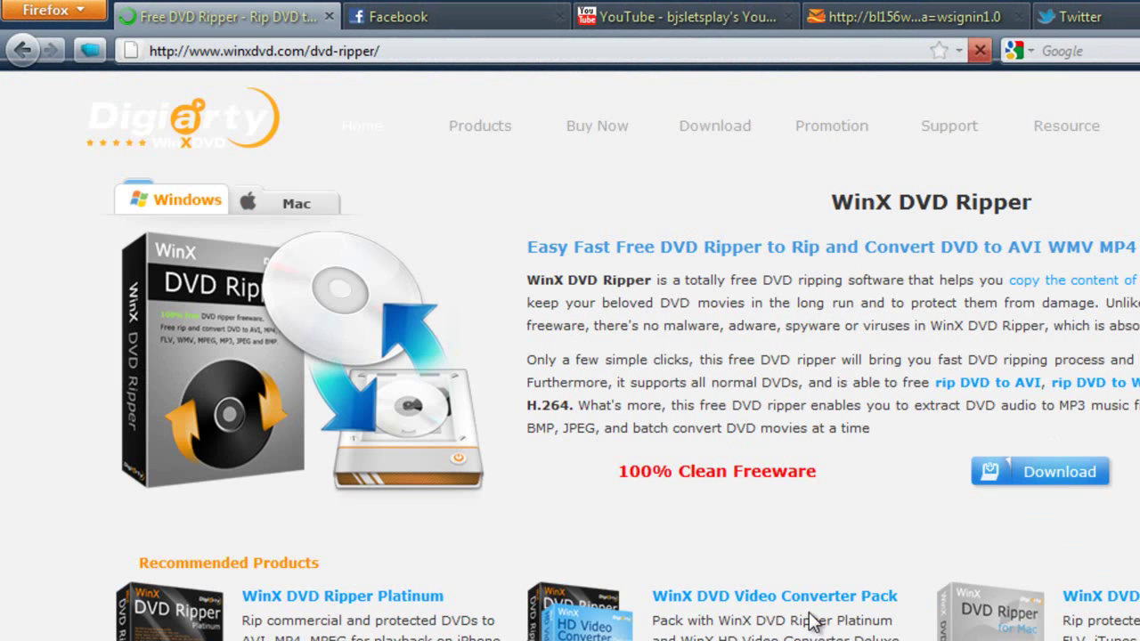
Open the WinX DVD Ripper Platinum ($35.95) page from the free ripper's Recommended Products
scroll(303, 614, "down", 3)
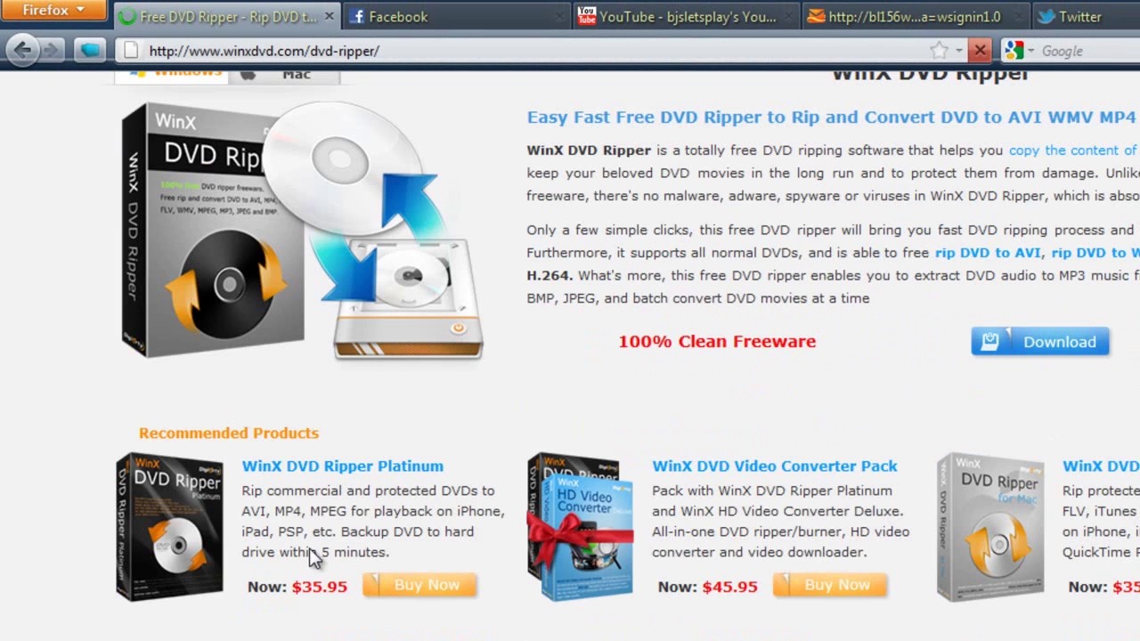
left_click(280, 475)
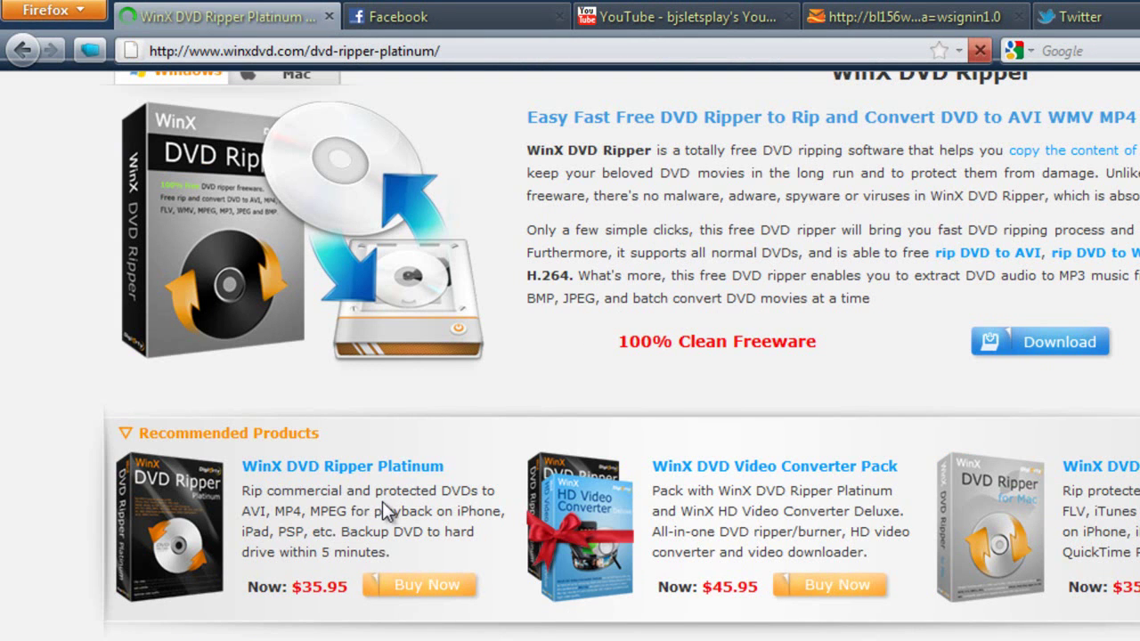